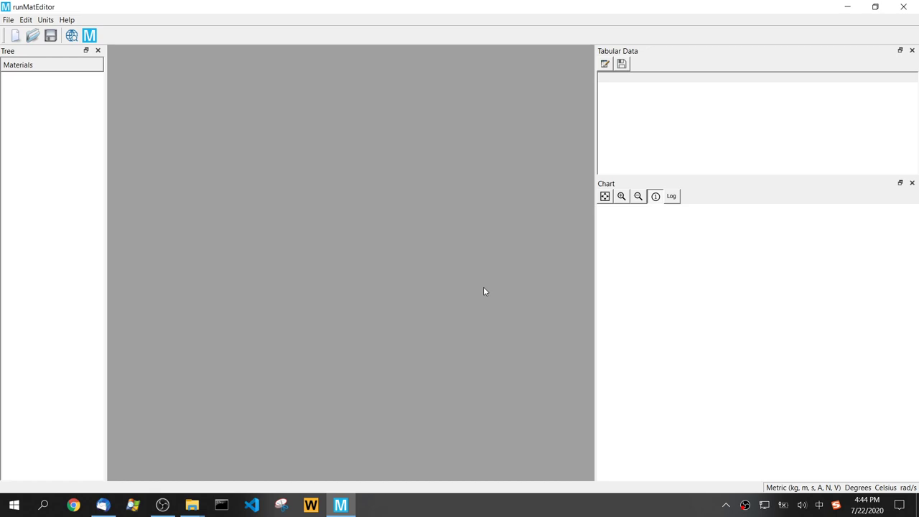
# - Create Material 1 and open its properties editor with a wider panel
pyautogui.click(15, 35)
pyautogui.click(46, 79)
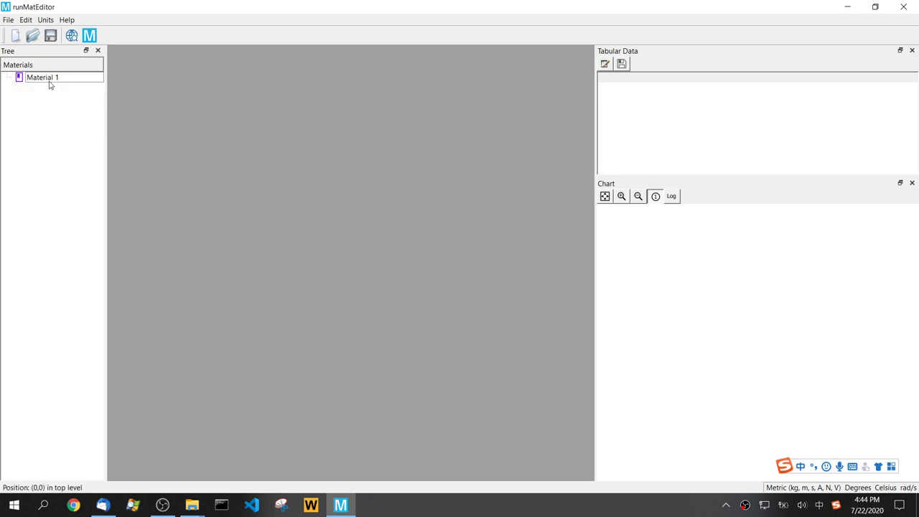
pyautogui.doubleClick(52, 79)
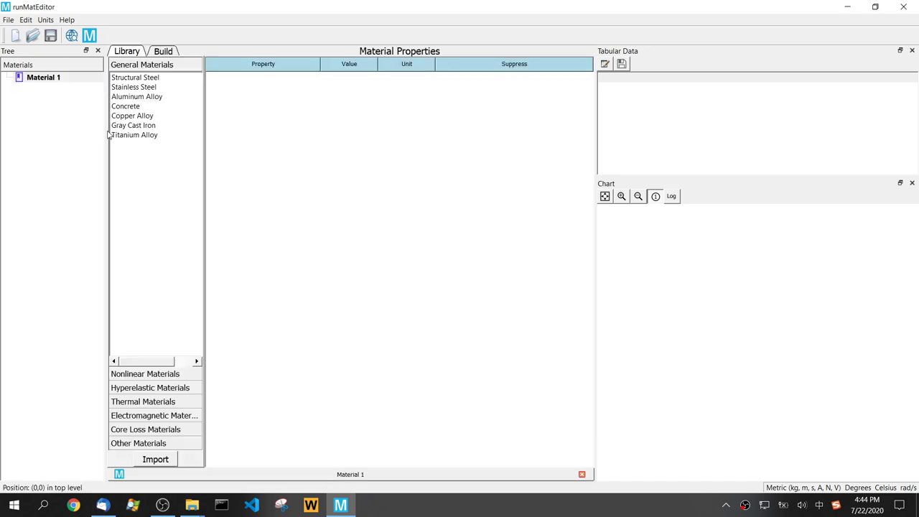
pyautogui.moveTo(106, 131); pyautogui.dragTo(74, 130)
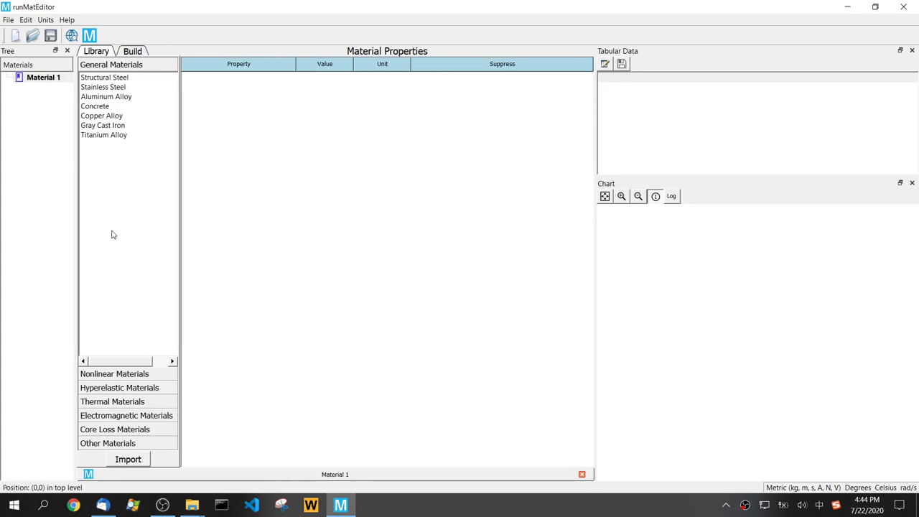
# - List the Hyperelastic Materials samples and select the Elastomer Sample with uniaxial, biaxial and shear data
pyautogui.click(118, 389)
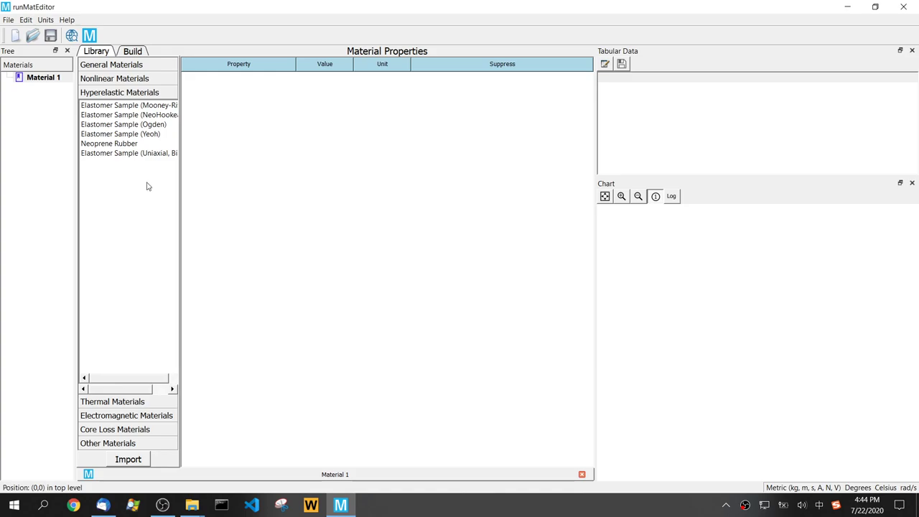
pyautogui.moveTo(179, 179); pyautogui.dragTo(213, 179)
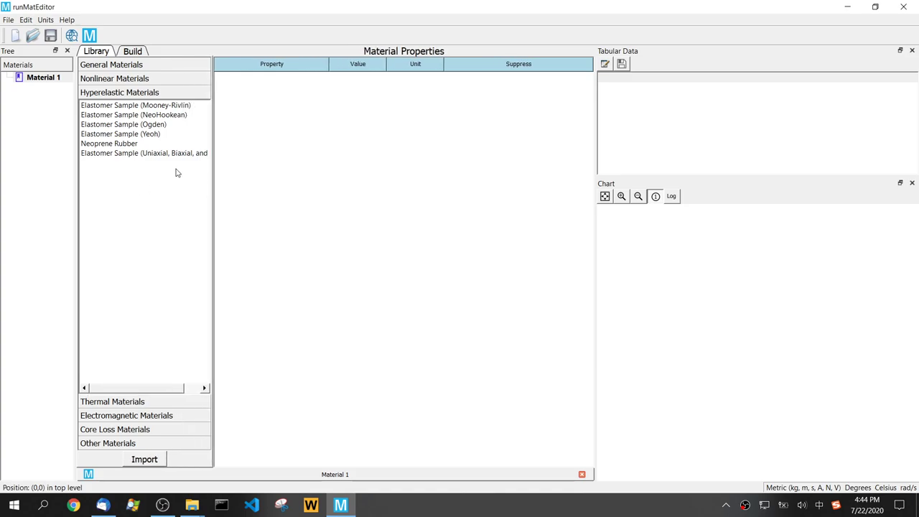
pyautogui.click(131, 155)
# - Load the Elastomer Sample into Material 1 and review its uniaxial, biaxial and shear test data
pyautogui.doubleClick(132, 155)
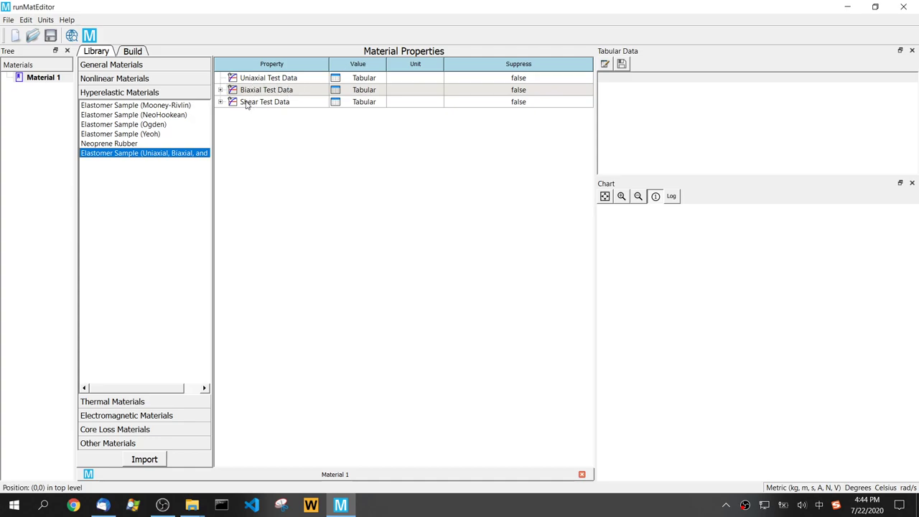
pyautogui.click(220, 102)
pyautogui.click(221, 90)
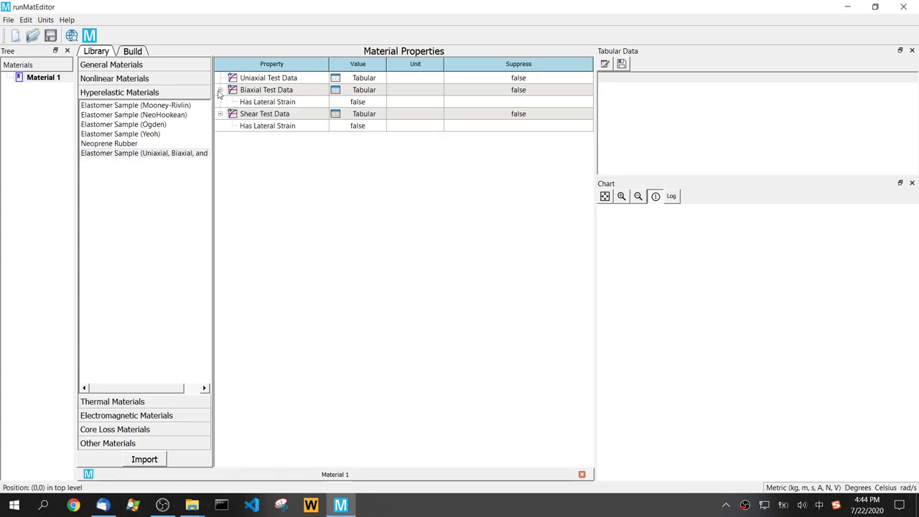
pyautogui.click(290, 81)
pyautogui.click(283, 91)
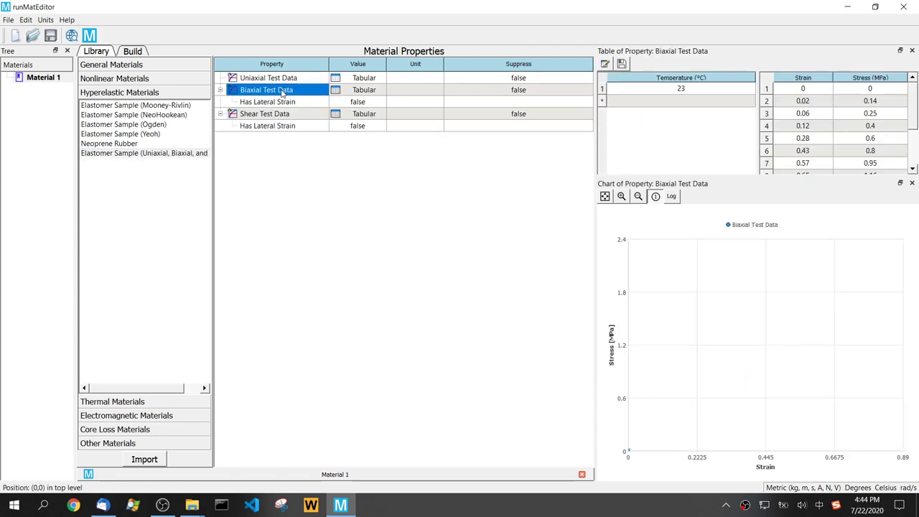
pyautogui.click(277, 116)
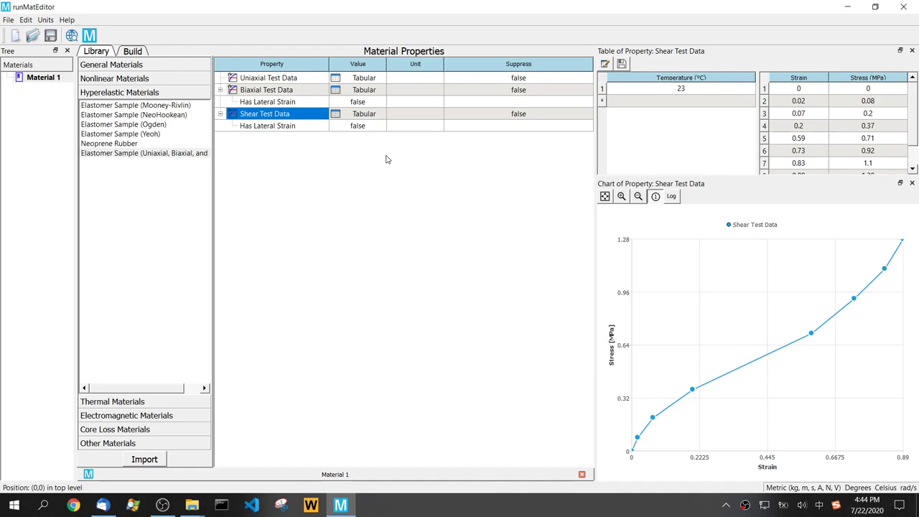
# - Show the 23 °C Shear Test Data table and chart, cancelling the table-data import
pyautogui.moveTo(595, 150); pyautogui.dragTo(545, 149)
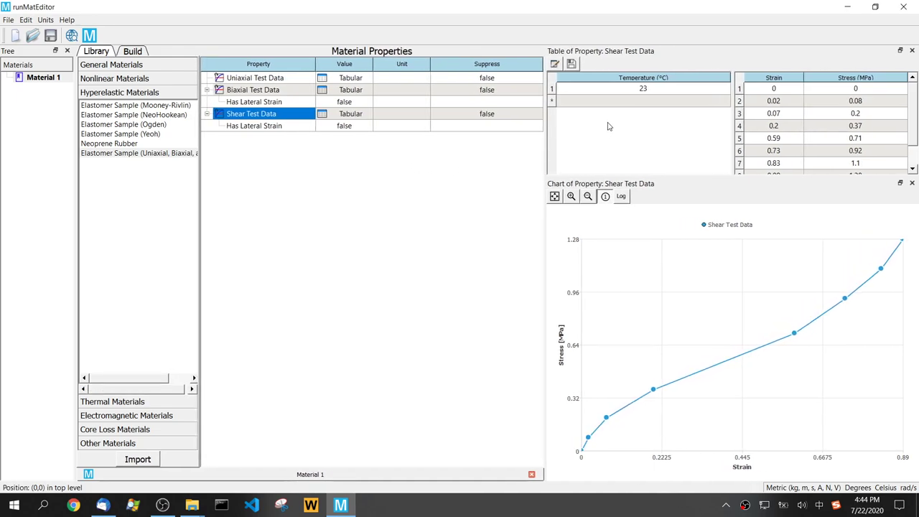
pyautogui.click(621, 93)
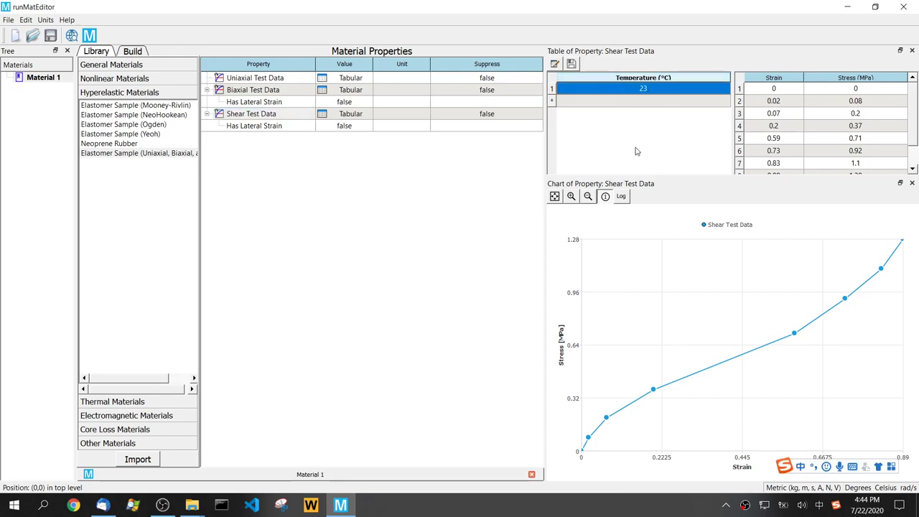
pyautogui.click(650, 102)
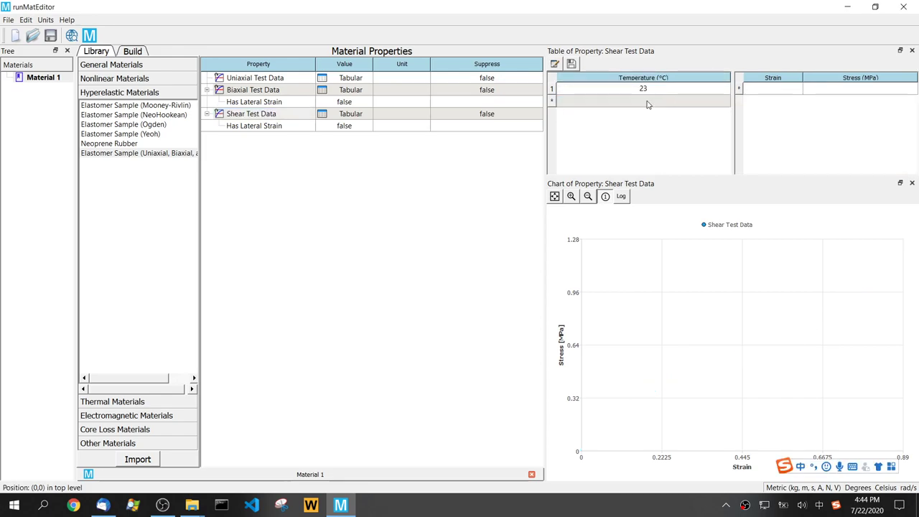
pyautogui.click(643, 92)
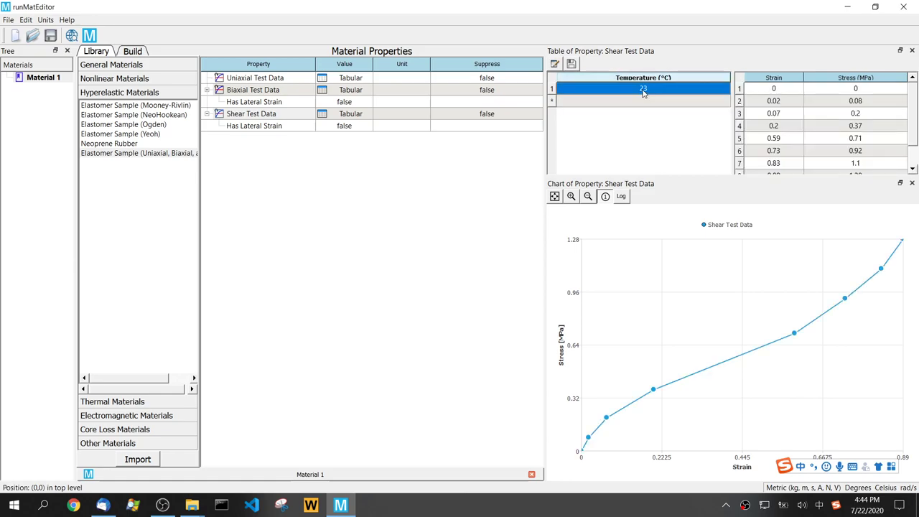
pyautogui.click(555, 64)
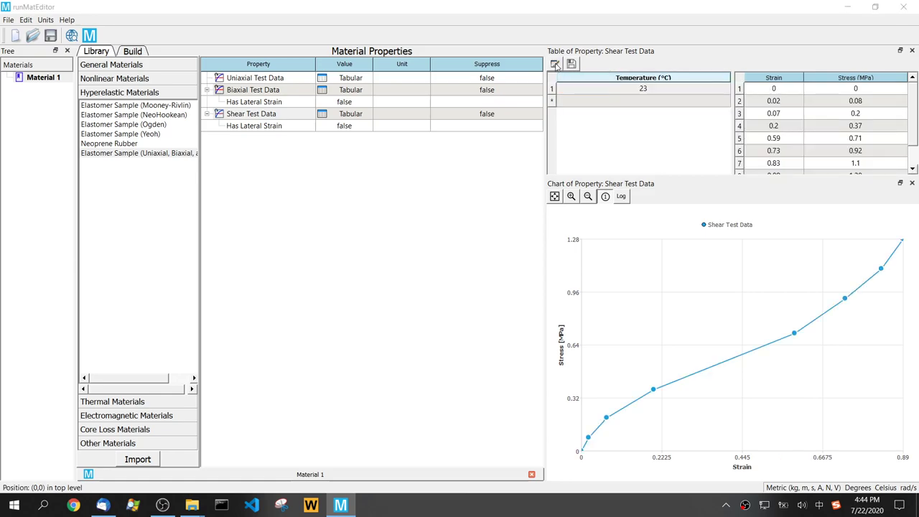
pyautogui.click(444, 23)
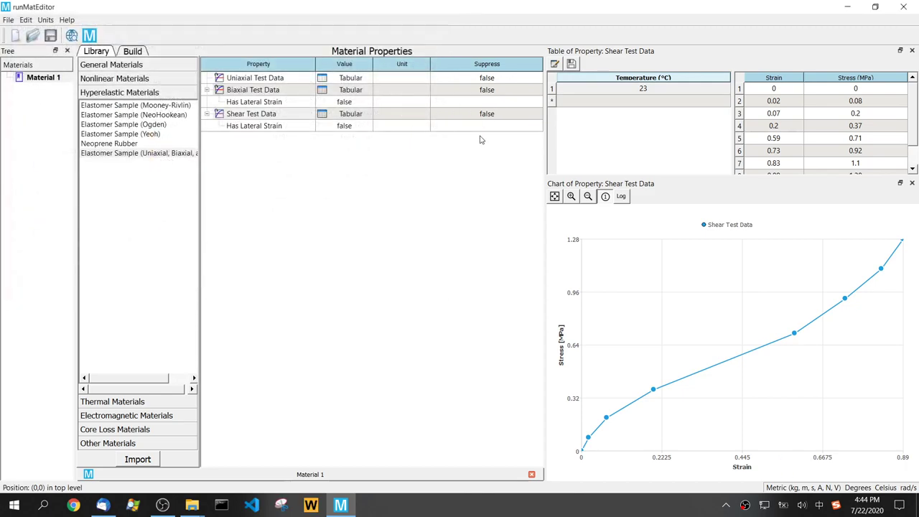
# - Add Mooney-Rivlin 9 from the Hyperelastic library and list its empty constants C10–C03 and D1
pyautogui.click(133, 51)
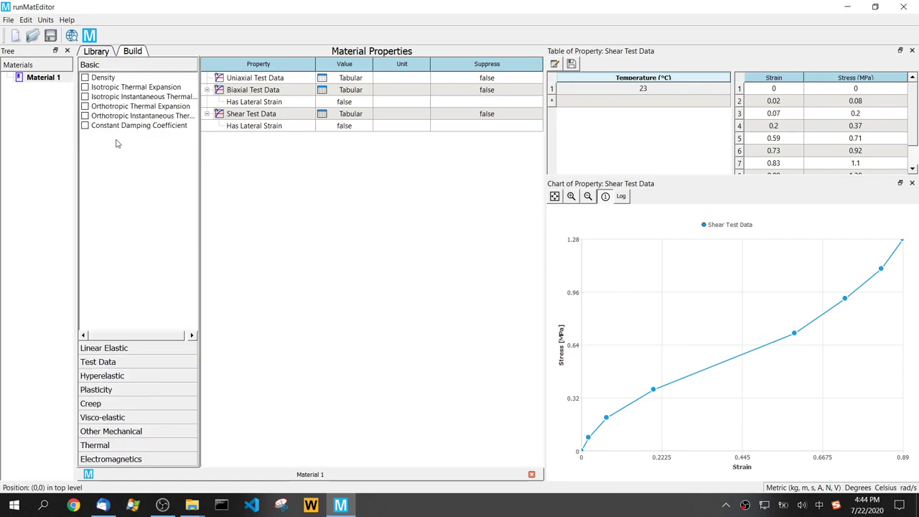
pyautogui.click(109, 380)
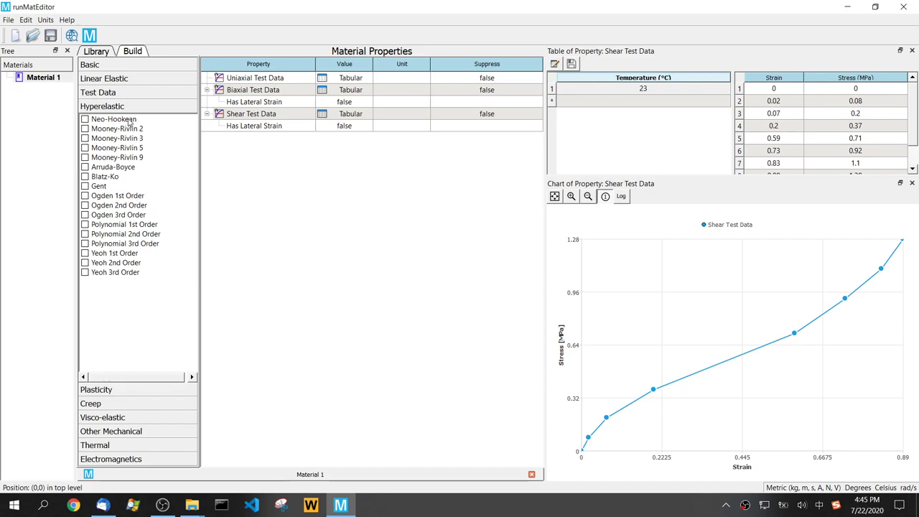
pyautogui.click(126, 159)
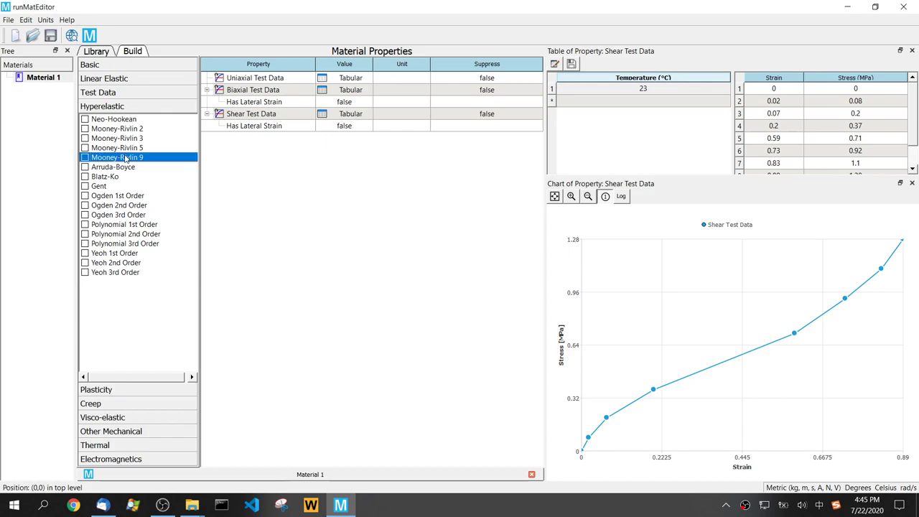
pyautogui.click(85, 159)
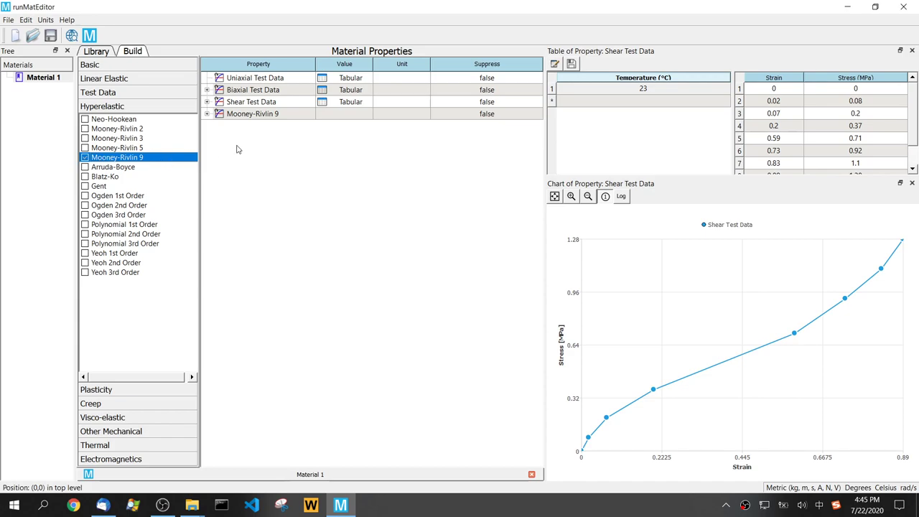
pyautogui.click(207, 115)
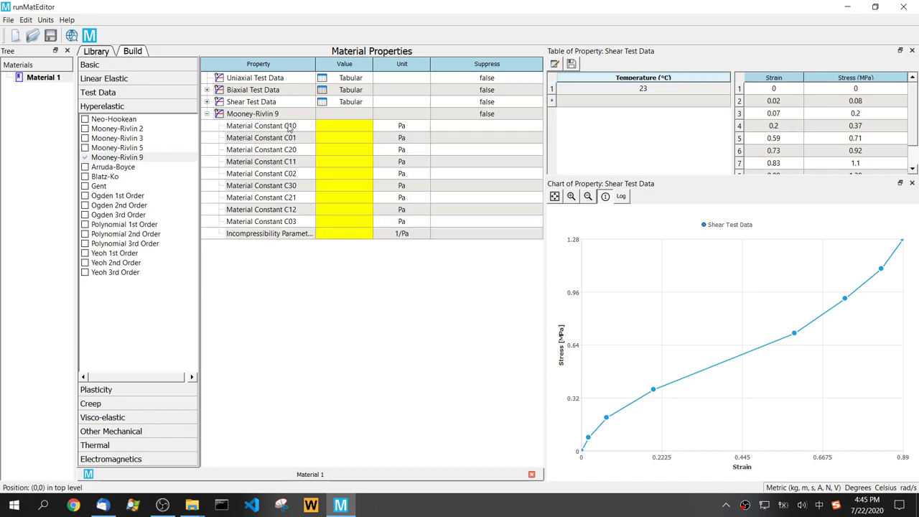
pyautogui.moveTo(314, 64); pyautogui.dragTo(336, 64)
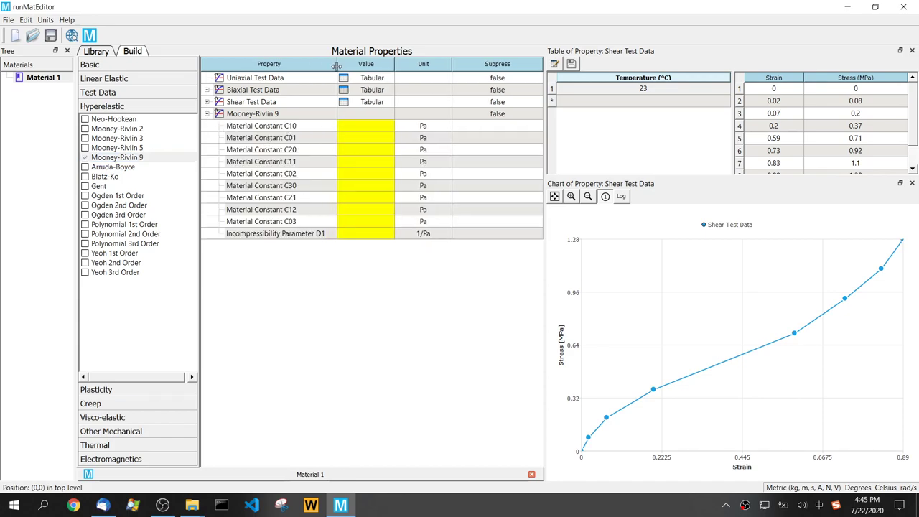
# - Add Curve Fitting to the Mooney-Rivlin 9 model and expand its inputs
pyautogui.rightClick(280, 113)
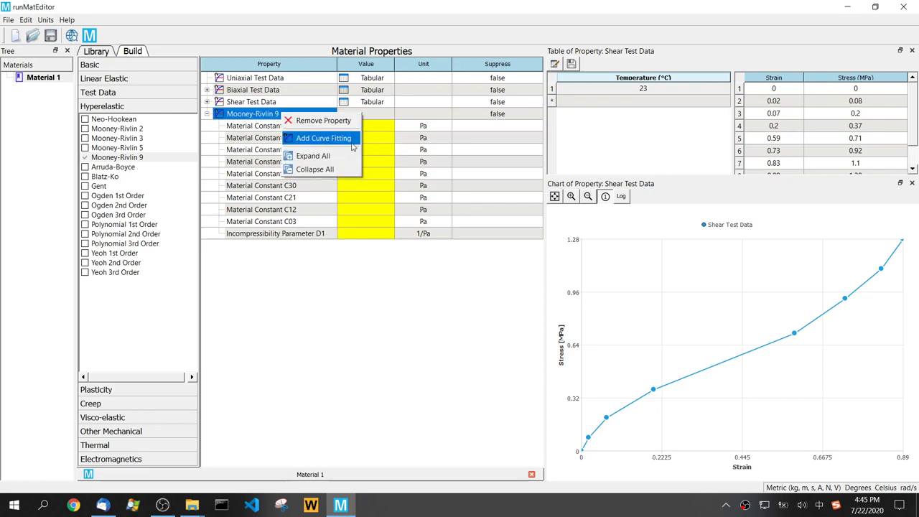
pyautogui.click(267, 116)
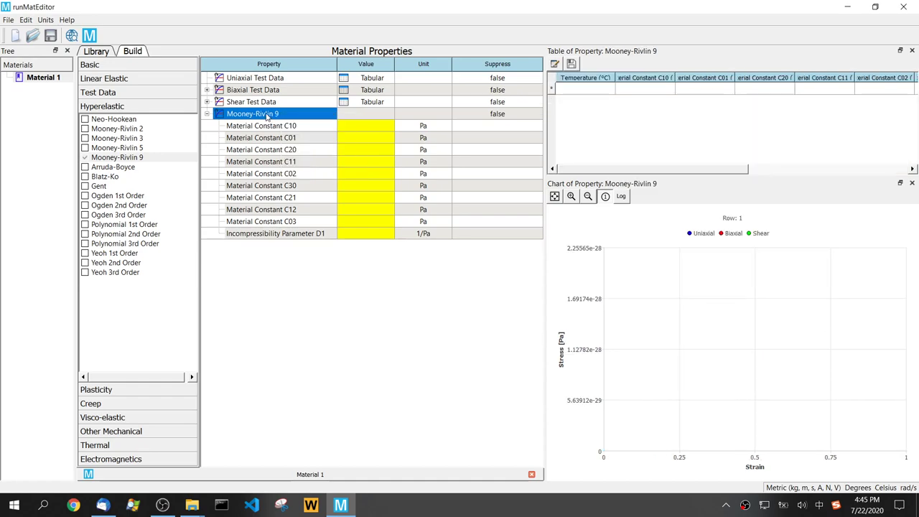
pyautogui.rightClick(267, 116)
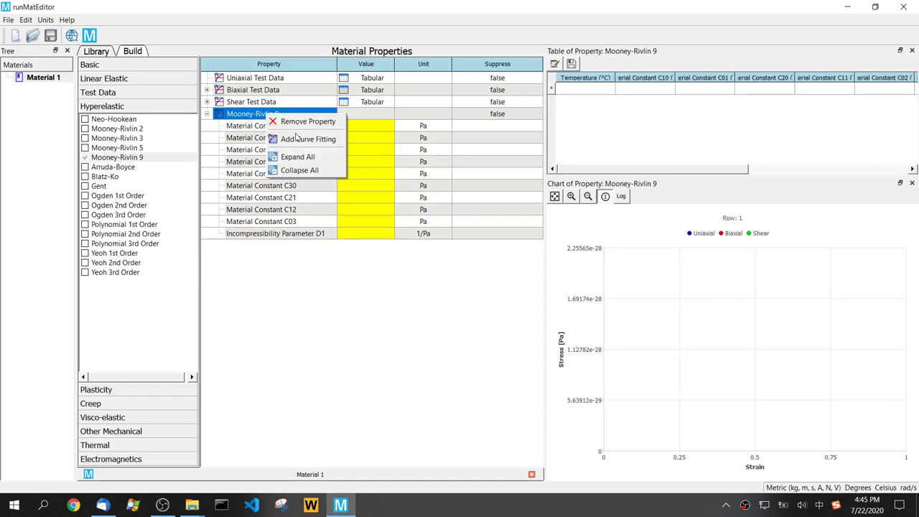
pyautogui.click(307, 139)
pyautogui.click(232, 250)
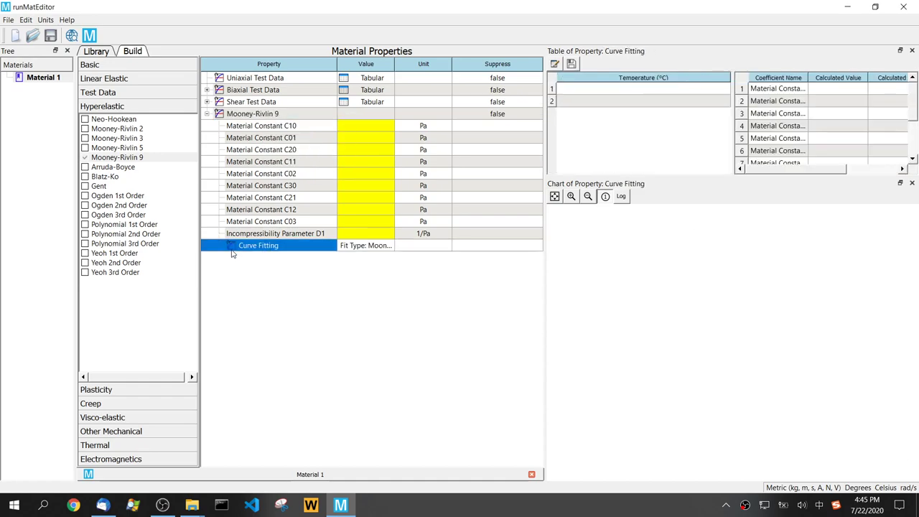
pyautogui.click(221, 250)
pyautogui.rightClick(285, 253)
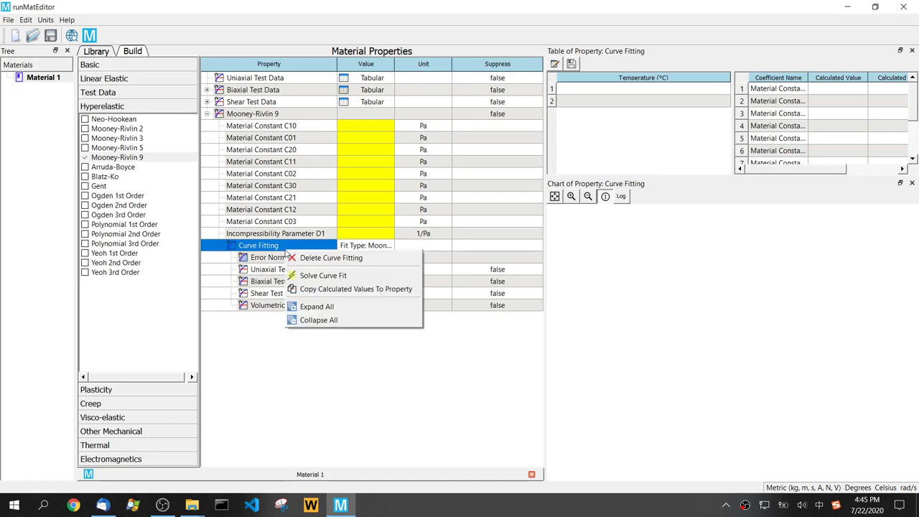
pyautogui.click(269, 275)
# - Review the uniaxial, biaxial and shear test data used by the curve fit
pyautogui.click(285, 283)
pyautogui.click(285, 294)
pyautogui.click(285, 284)
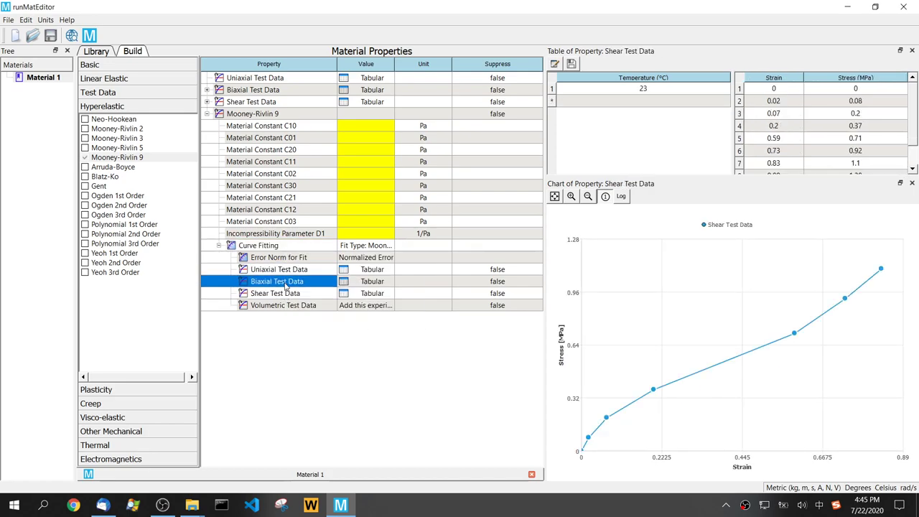
pyautogui.click(288, 271)
pyautogui.click(292, 281)
pyautogui.click(291, 293)
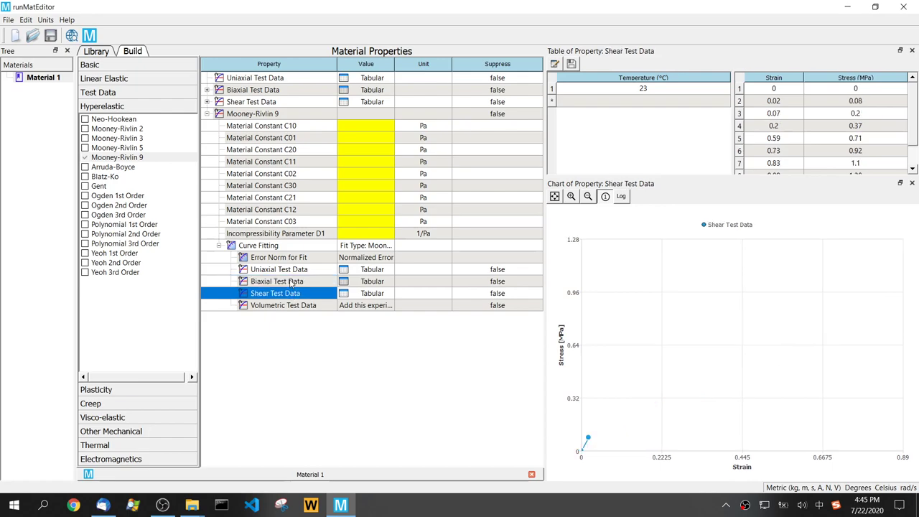
pyautogui.click(291, 270)
# - Solve the Mooney-Rivlin 9 curve fit and copy the calculated values into the material constants
pyautogui.rightClick(299, 247)
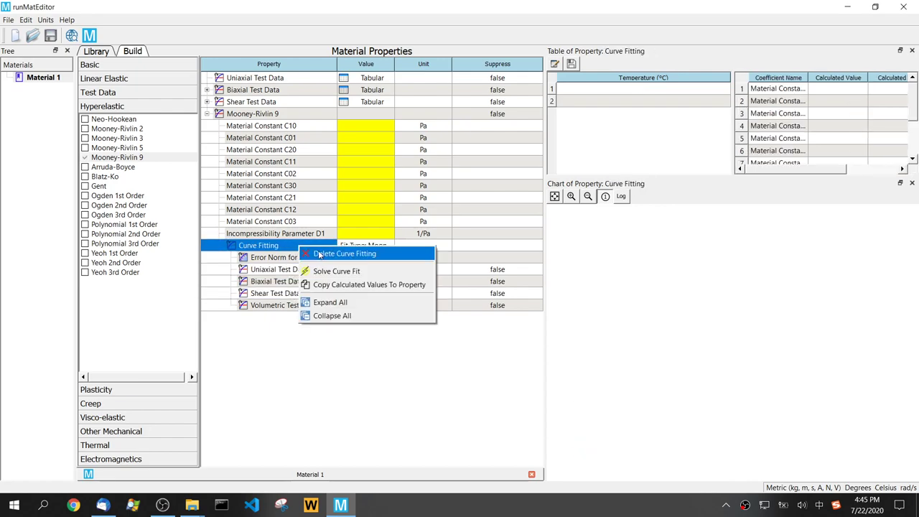
pyautogui.click(332, 272)
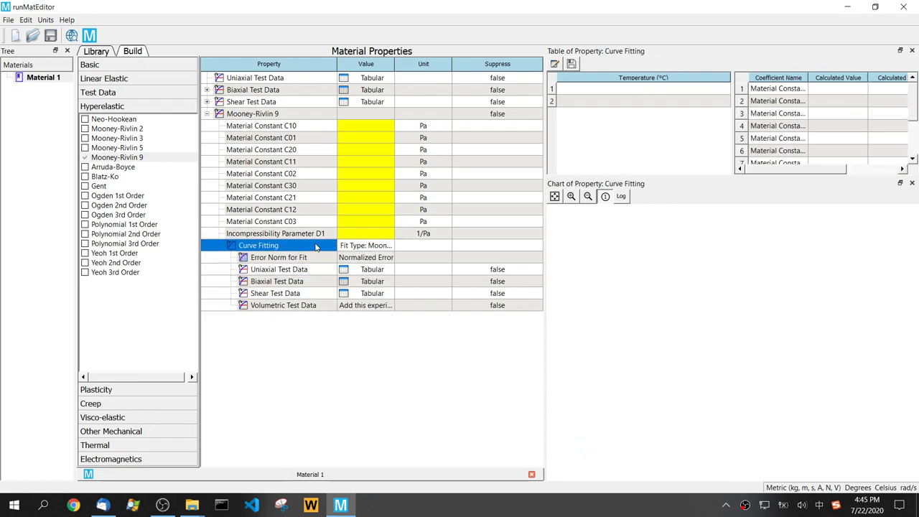
pyautogui.rightClick(316, 248)
pyautogui.click(359, 283)
# - Show the fitted Material Constant C10 (140,884 Pa) table and chart against the test data
pyautogui.click(291, 129)
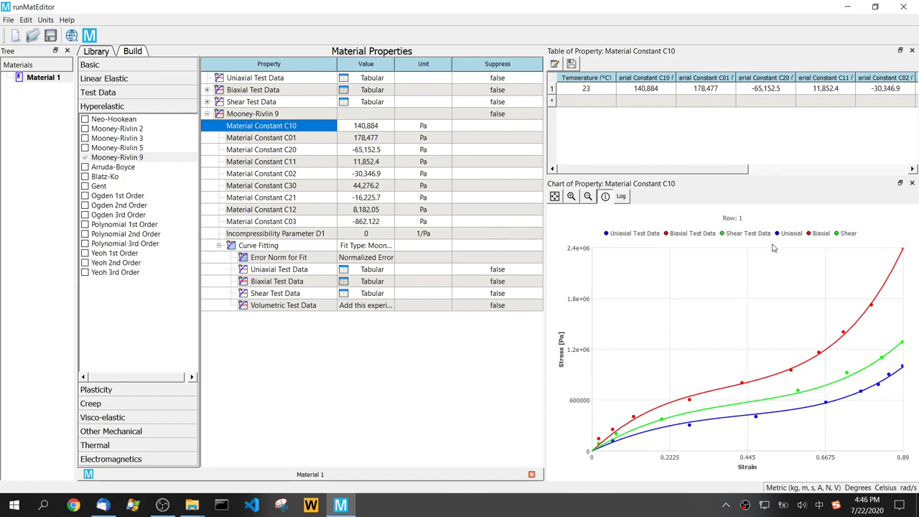
pyautogui.click(696, 170)
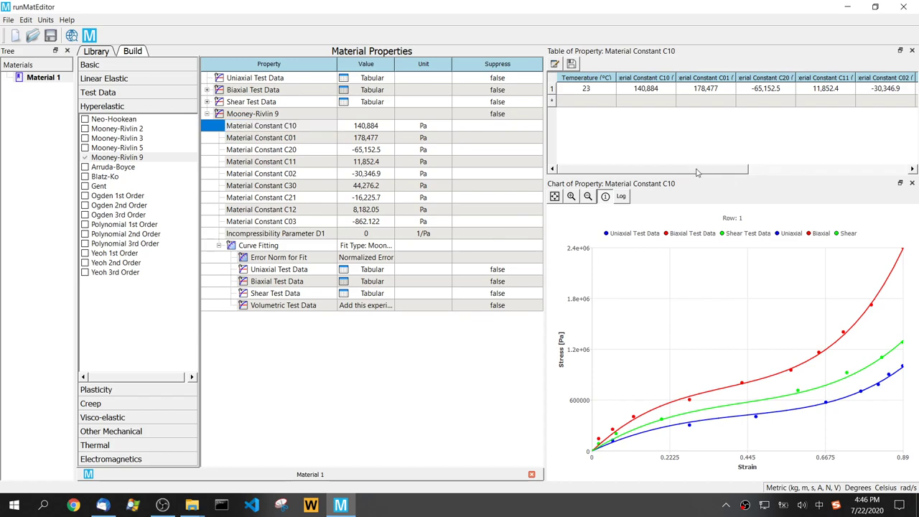
pyautogui.moveTo(668, 171); pyautogui.dragTo(626, 168)
pyautogui.click(112, 208)
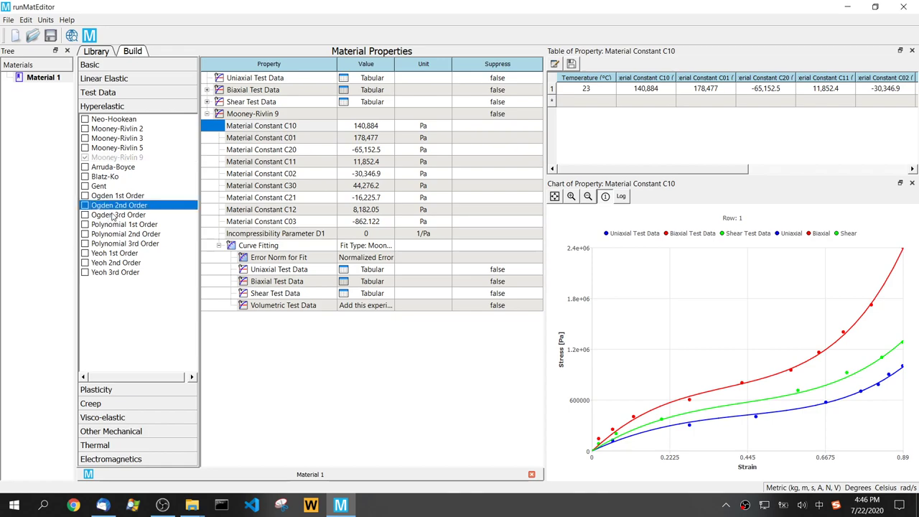